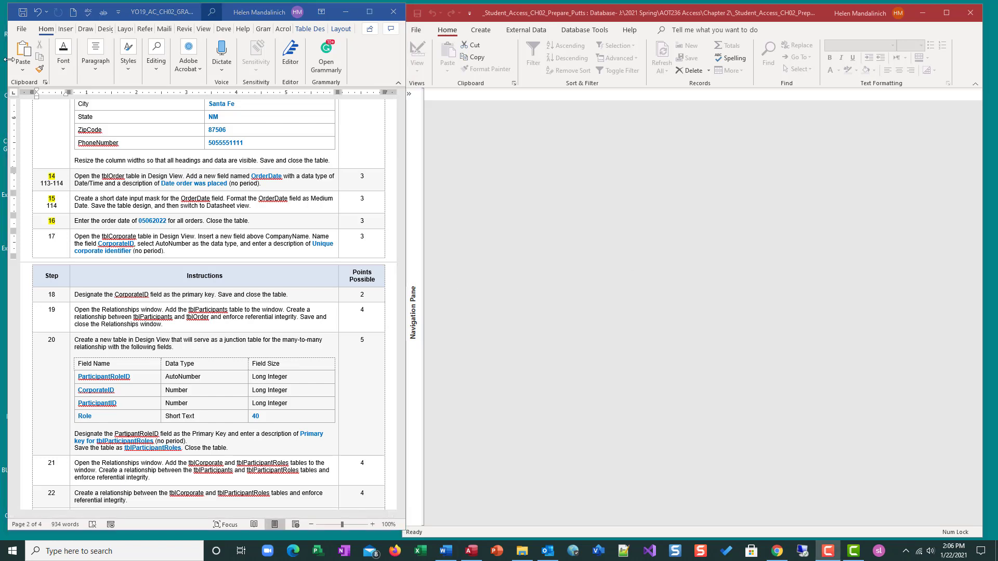
Add the page reference 118-119 on a new line under step number 17 in the Word instructions.
click(59, 235)
key(Return)
text(11)
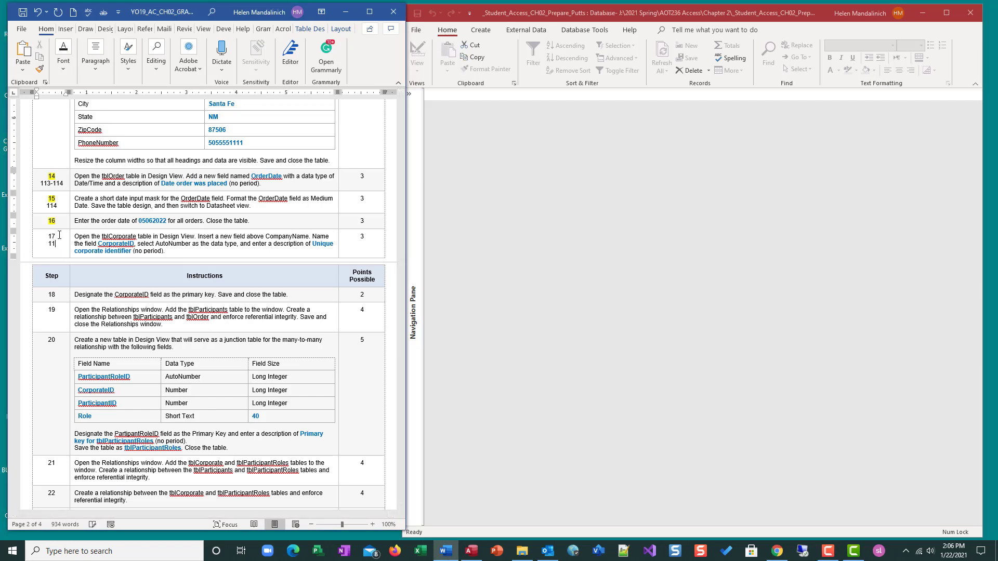
text(8-119)
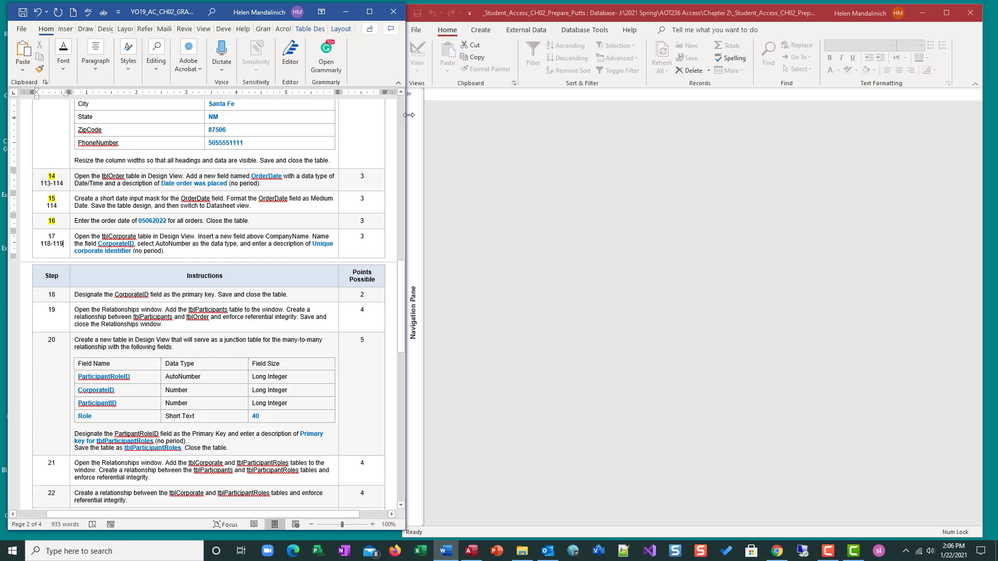
Switch to the Access database and open the tblCorporate table in Design View, leaving the Navigation Pane collapsed.
click(414, 97)
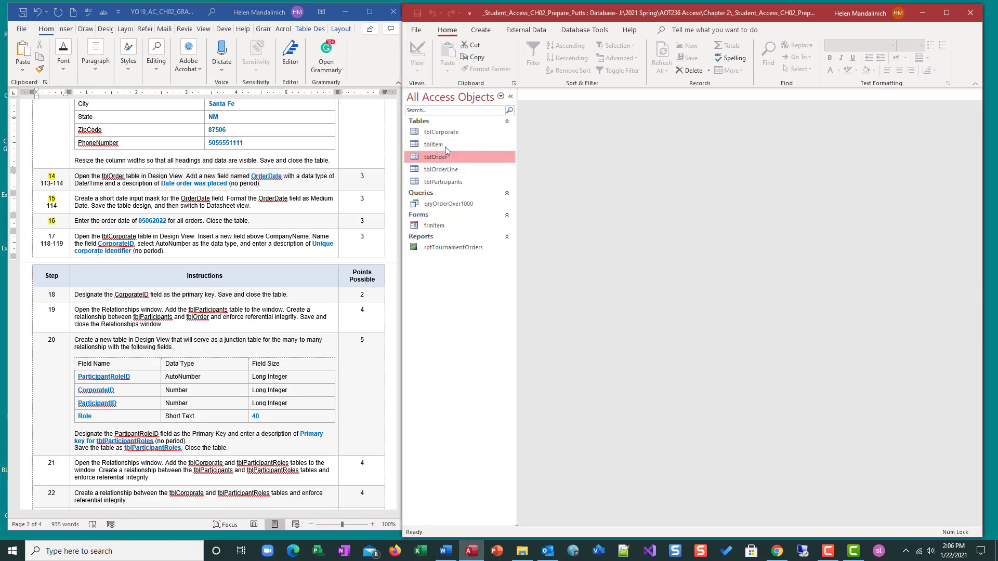
click(445, 132)
right_click(445, 132)
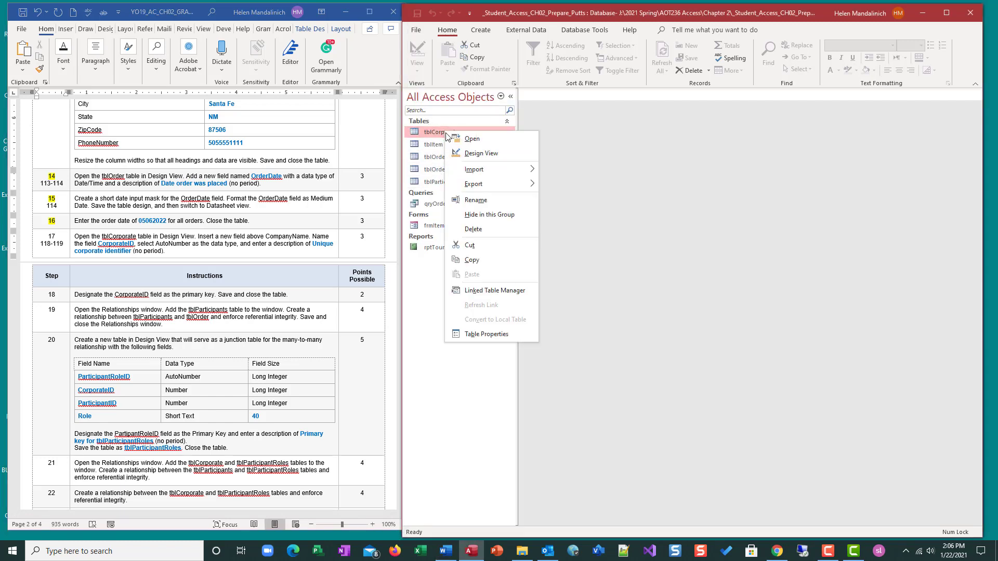
click(470, 153)
click(511, 97)
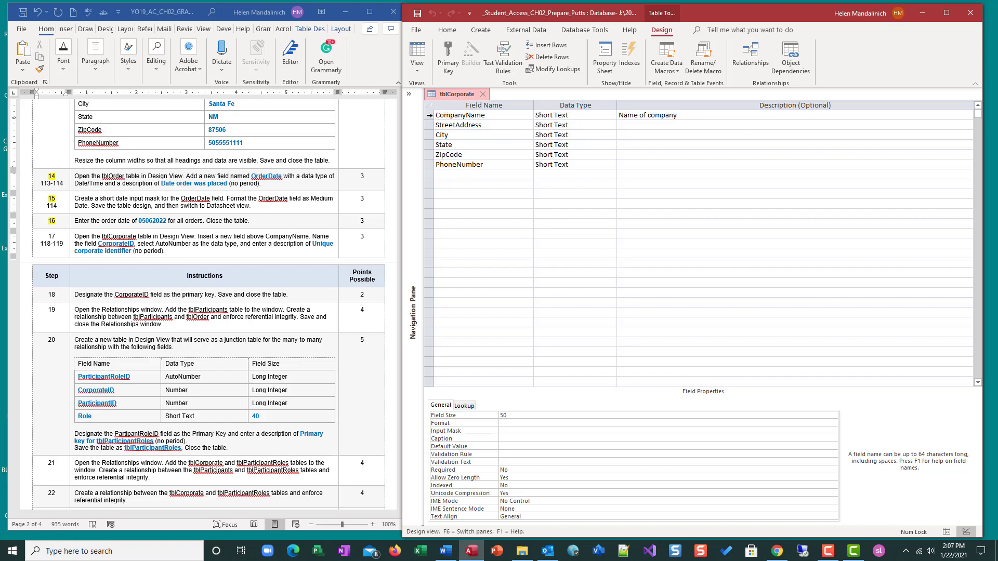
Insert a new field named CorporateID above CompanyName in tblCorporate.
click(429, 115)
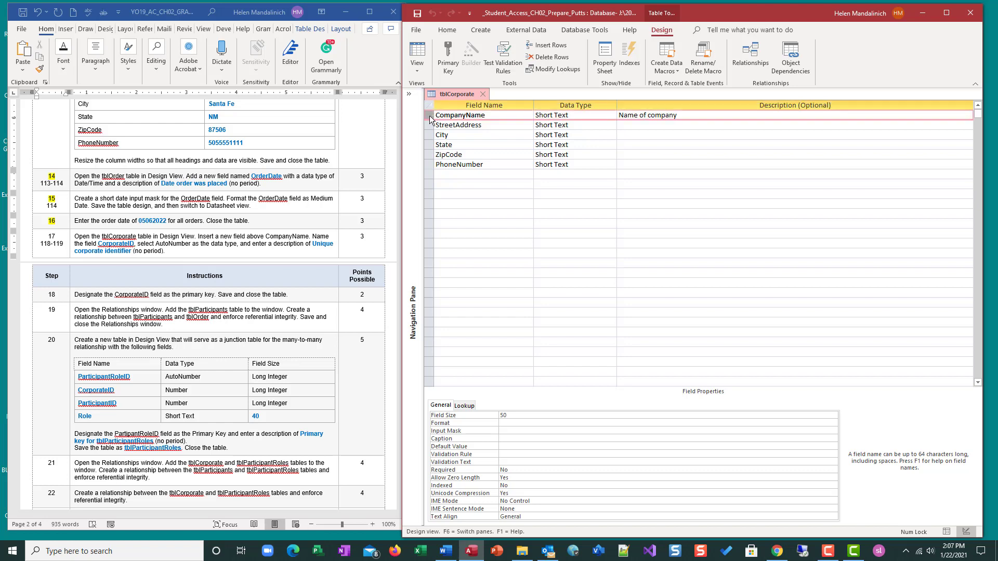
right_click(430, 119)
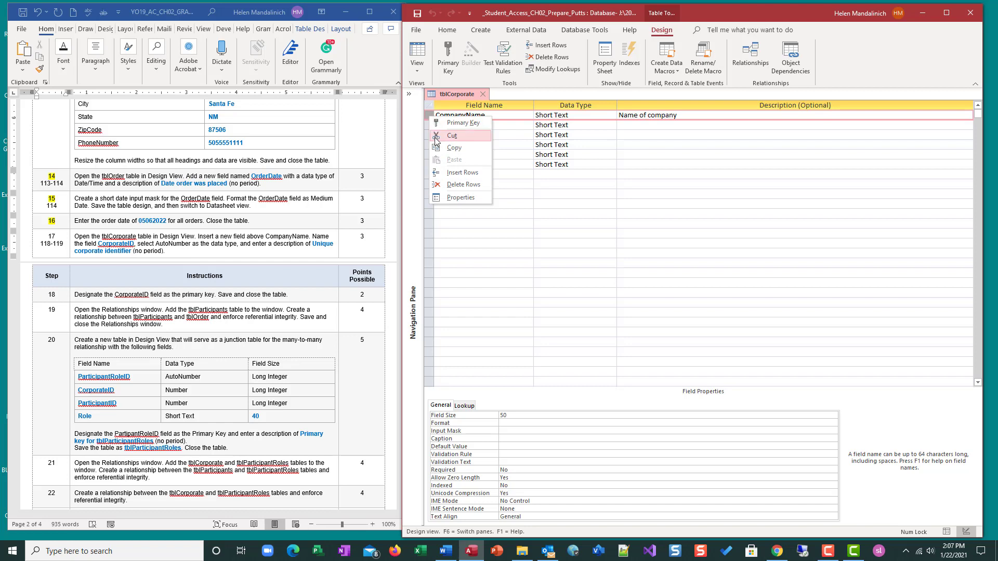
click(444, 173)
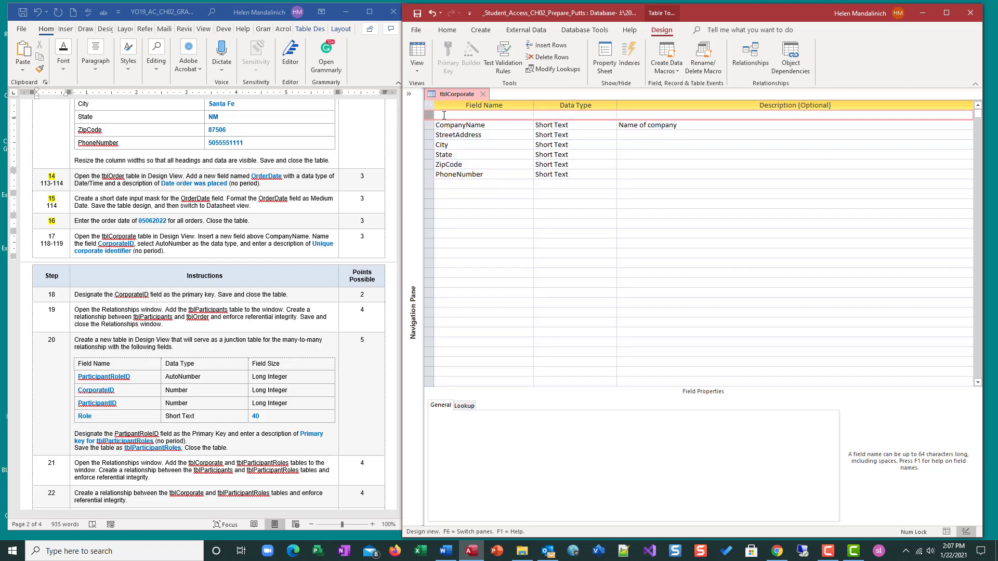
click(493, 115)
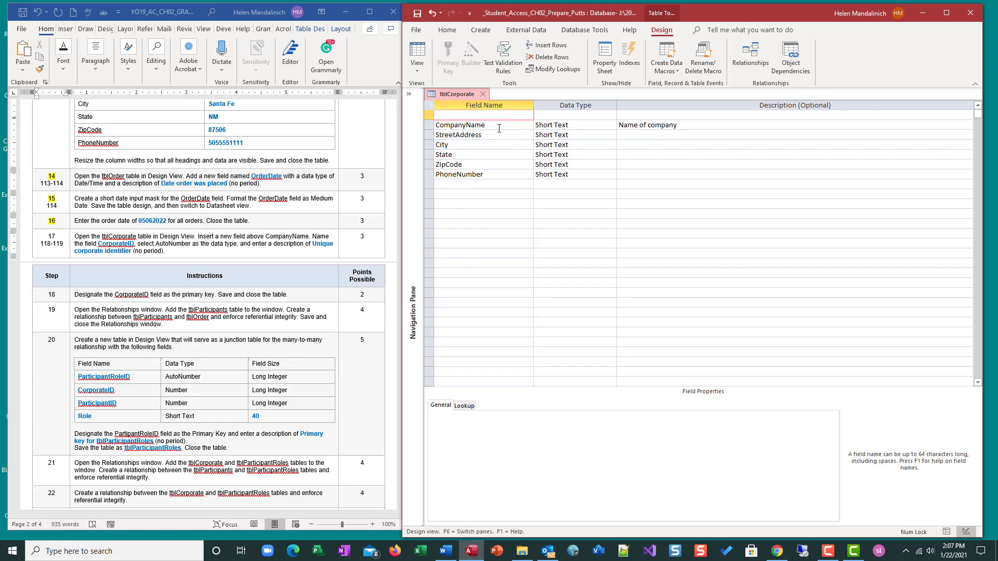
text(CorportateID)
key(Tab)
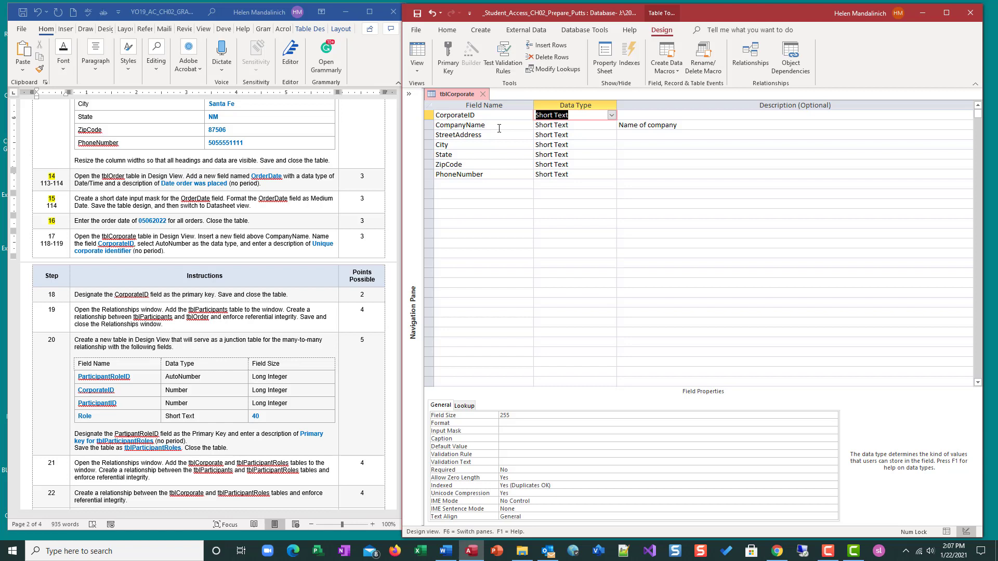
Give the CorporateID field the AutoNumber data type and the description "Unique corporate identifier".
text(autoNumber)
key(Tab)
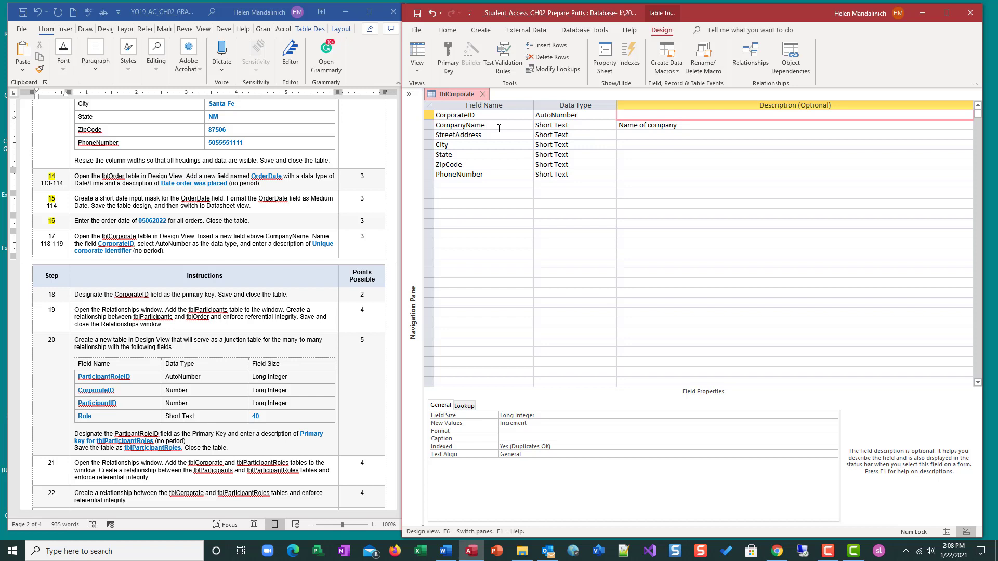
text(Unique corporate identifier)
Highlight step number 17 in yellow in the Word instructions.
click(64, 236)
double_click(52, 237)
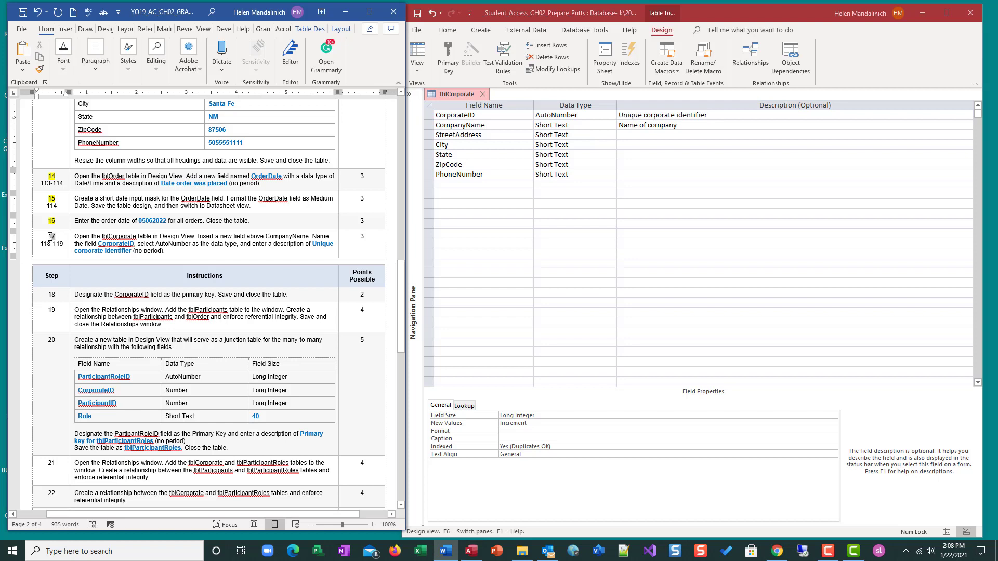
click(89, 221)
Add the page reference 118 on a new line under step number 18 in the instructions.
click(56, 296)
key(Return)
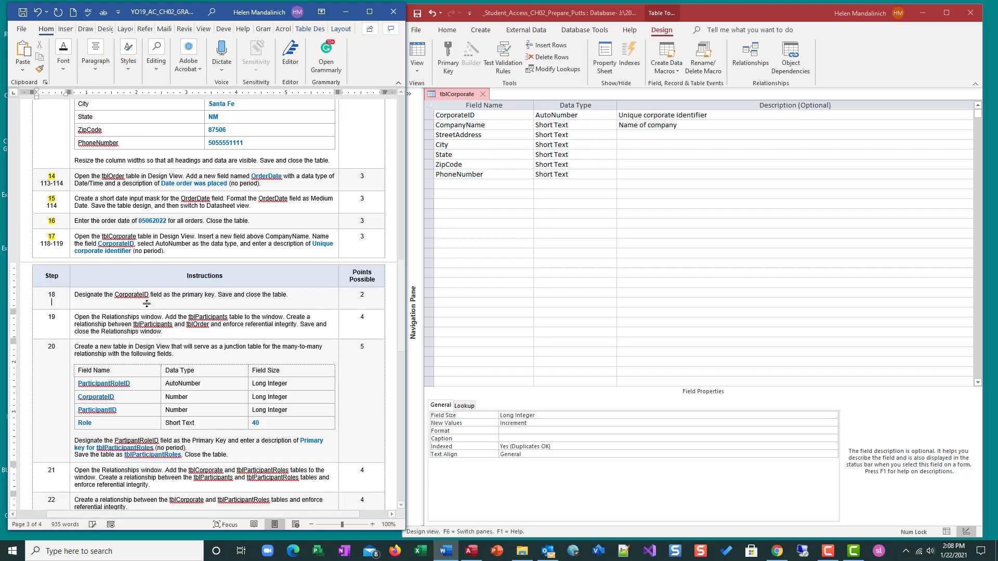
text(1)
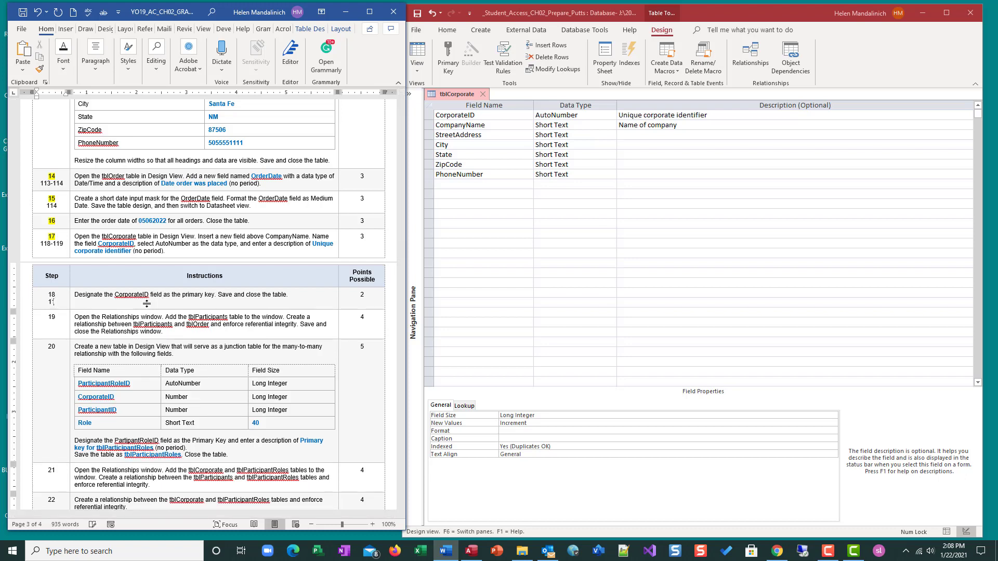
text(18)
Designate the CorporateID field as the primary key of tblCorporate in Access.
click(467, 116)
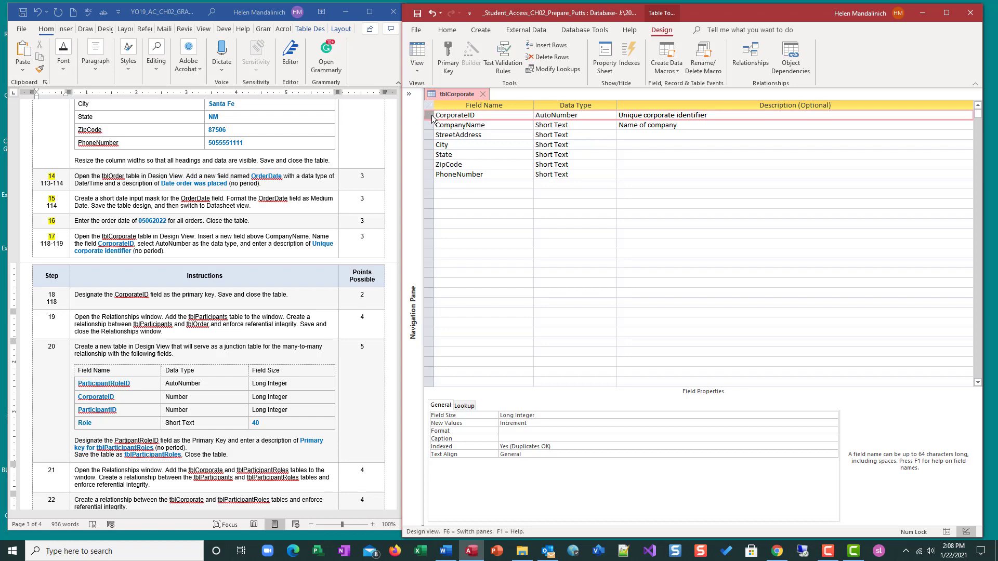
click(450, 54)
click(465, 127)
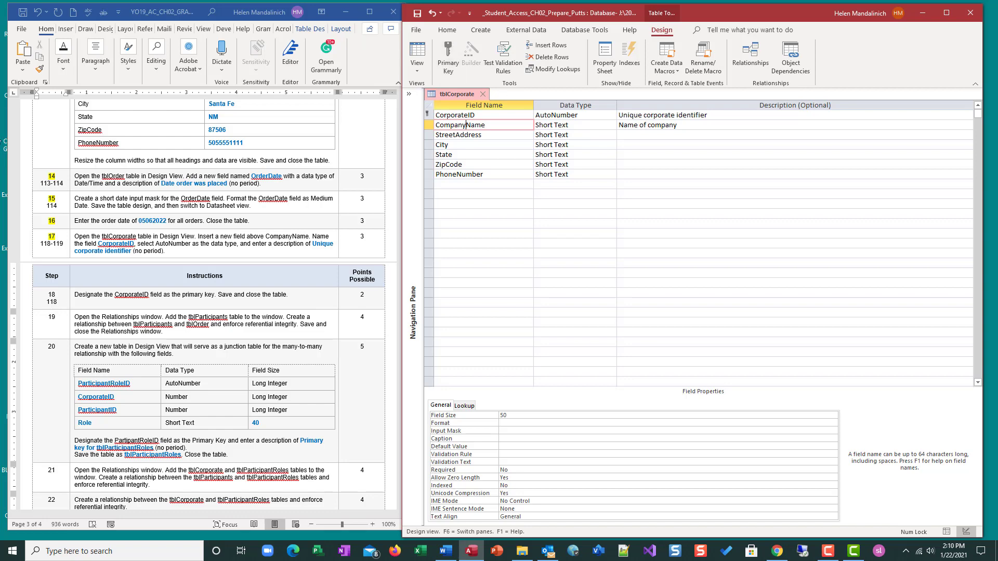
Highlight step number 18 in yellow in the Word instructions.
click(61, 292)
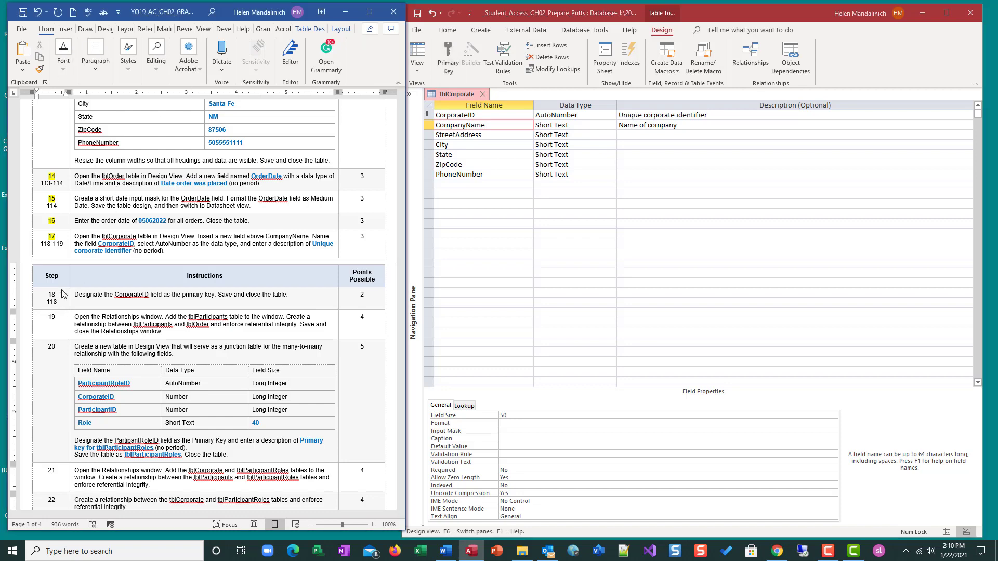
double_click(52, 295)
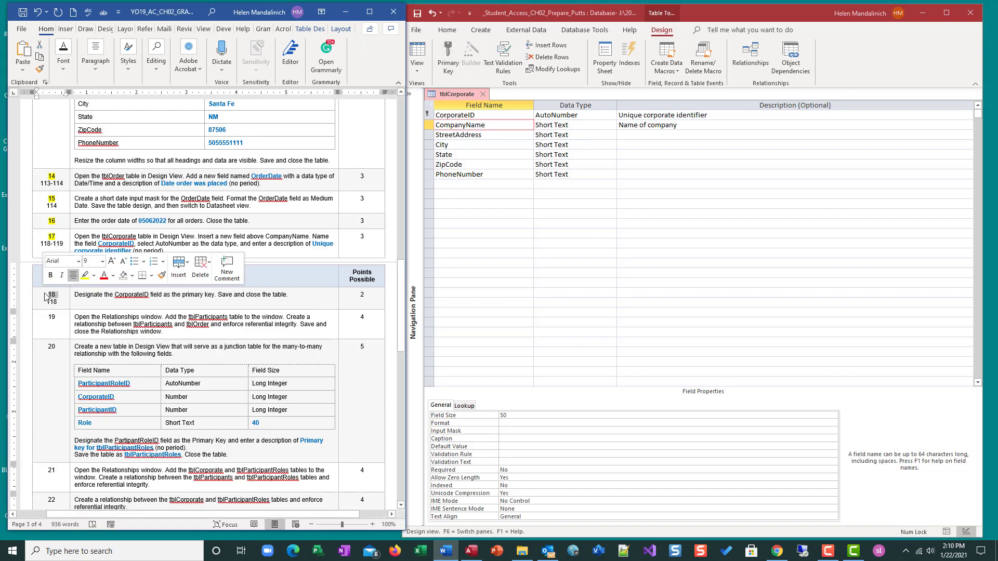
click(82, 279)
Save the design changes to the tblCorporate table in Access and close it.
click(417, 17)
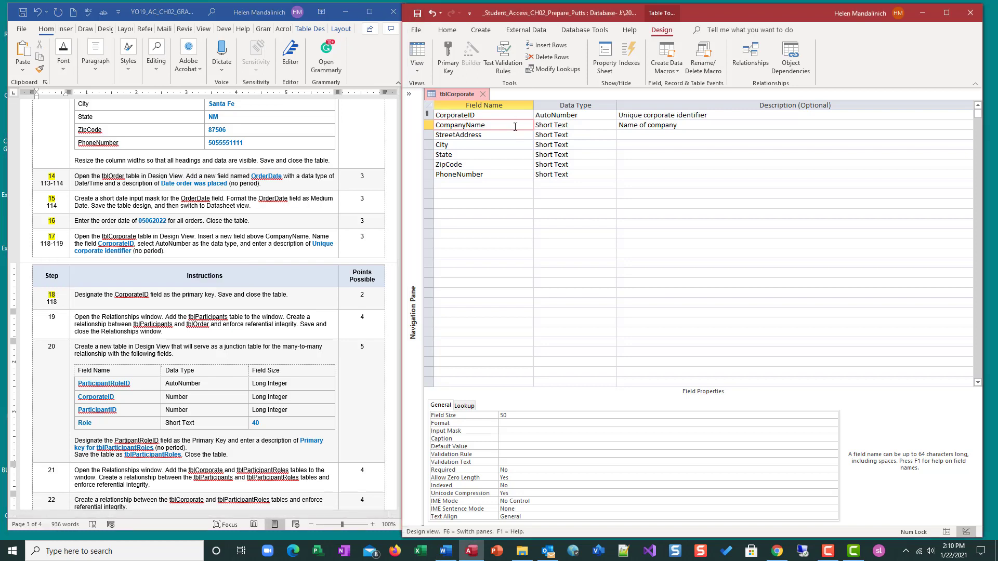
click(482, 94)
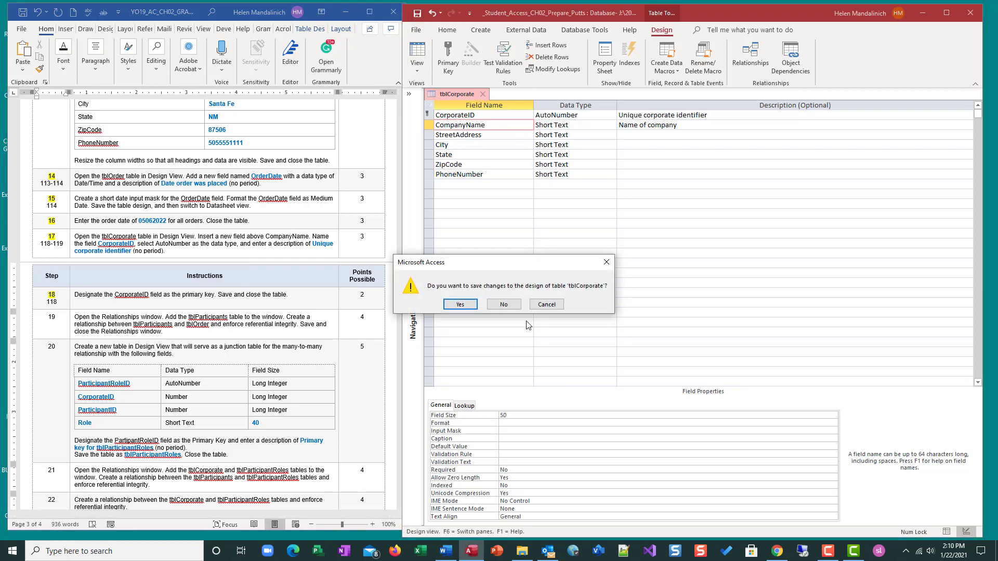
click(460, 305)
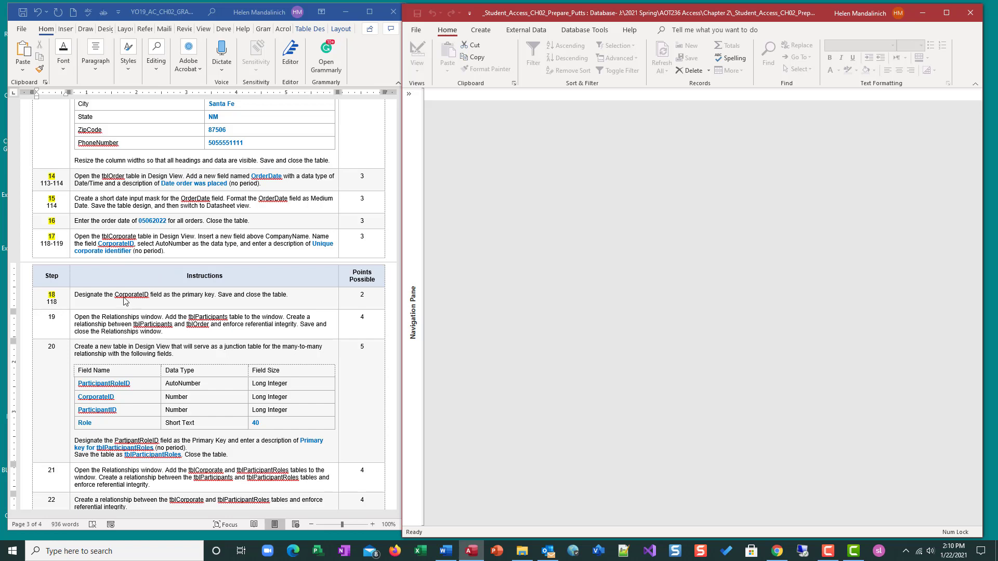
Add the page reference 124-125 under step number 19 in the Word instructions.
click(60, 316)
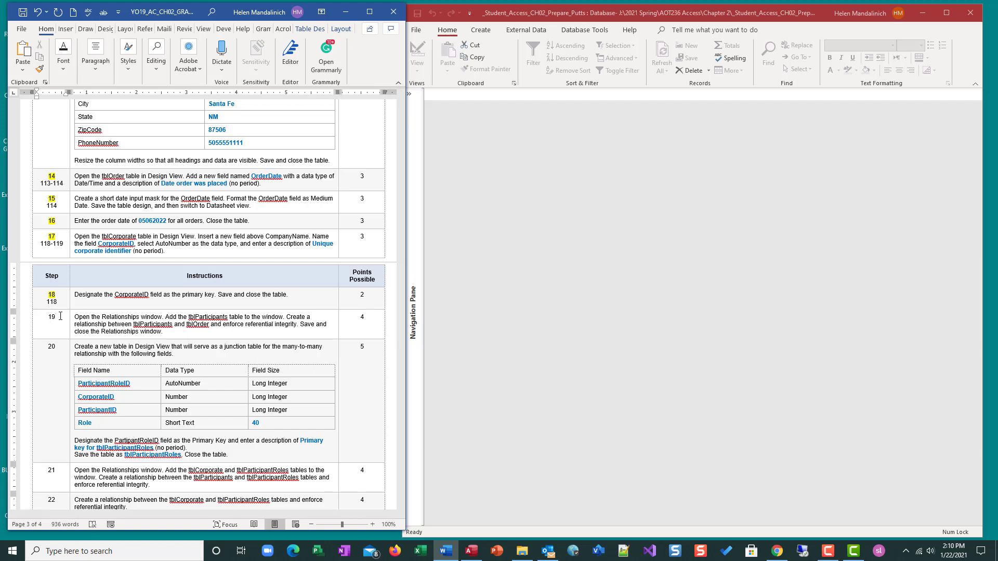
text(124-125)
Open the Relationships window in Access and move the tblOrder table slightly farther away from tblOrderLine.
click(586, 32)
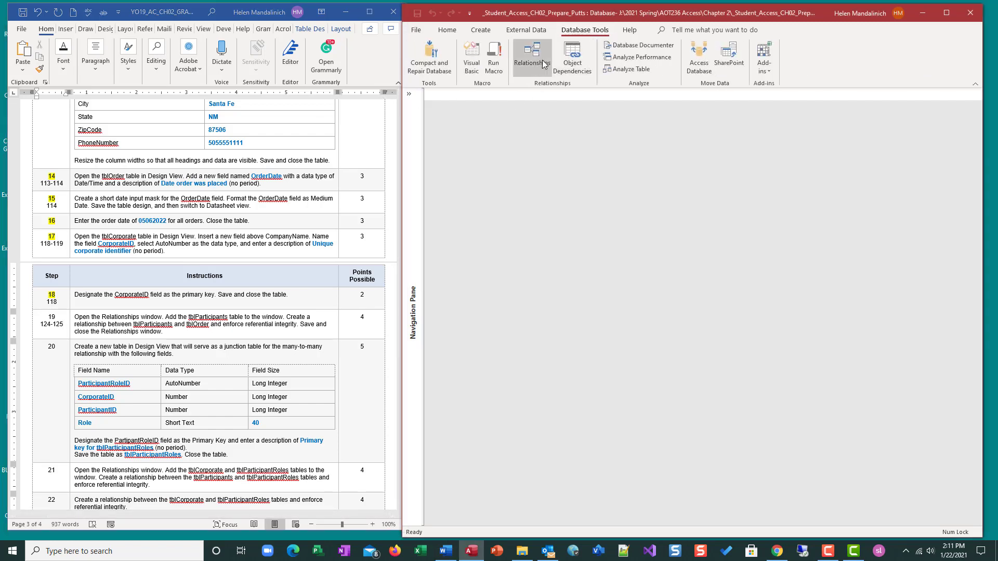
click(530, 65)
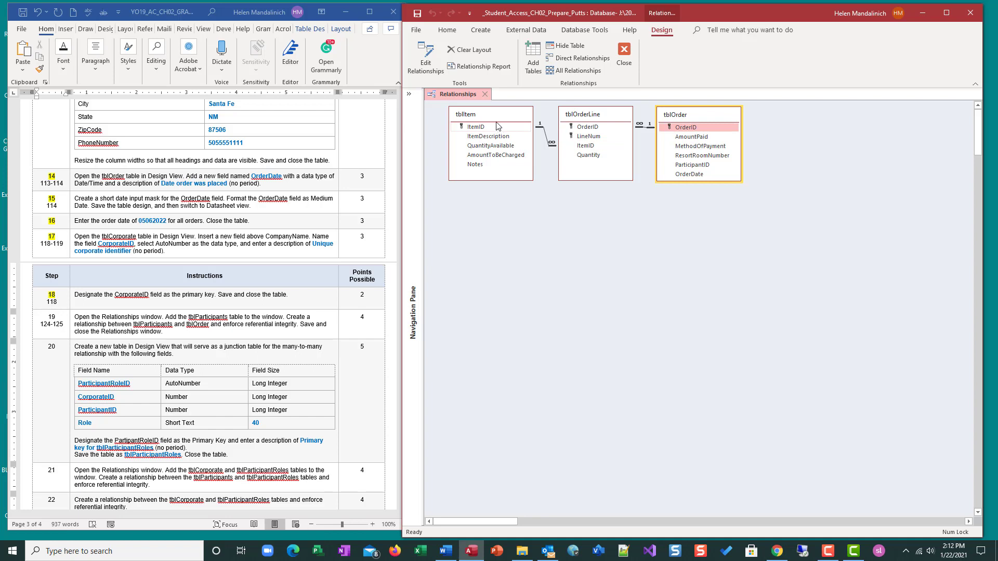
drag(692, 114, 705, 120)
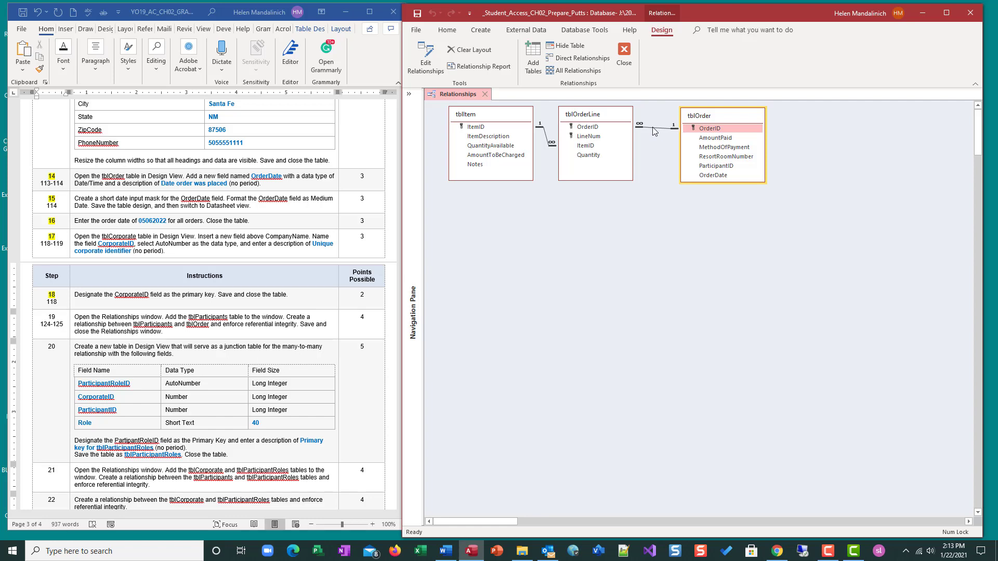
click(710, 130)
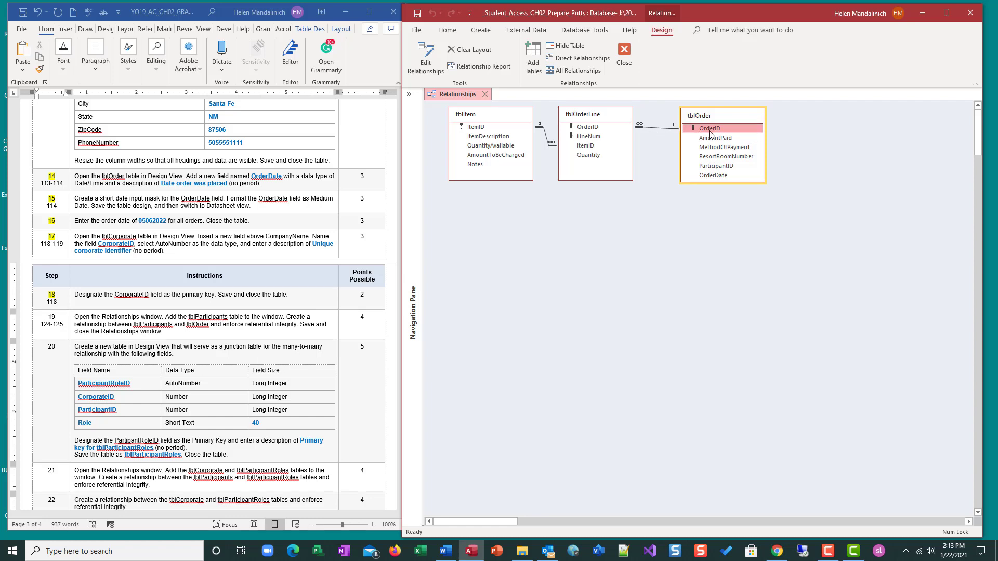
drag(710, 132, 606, 131)
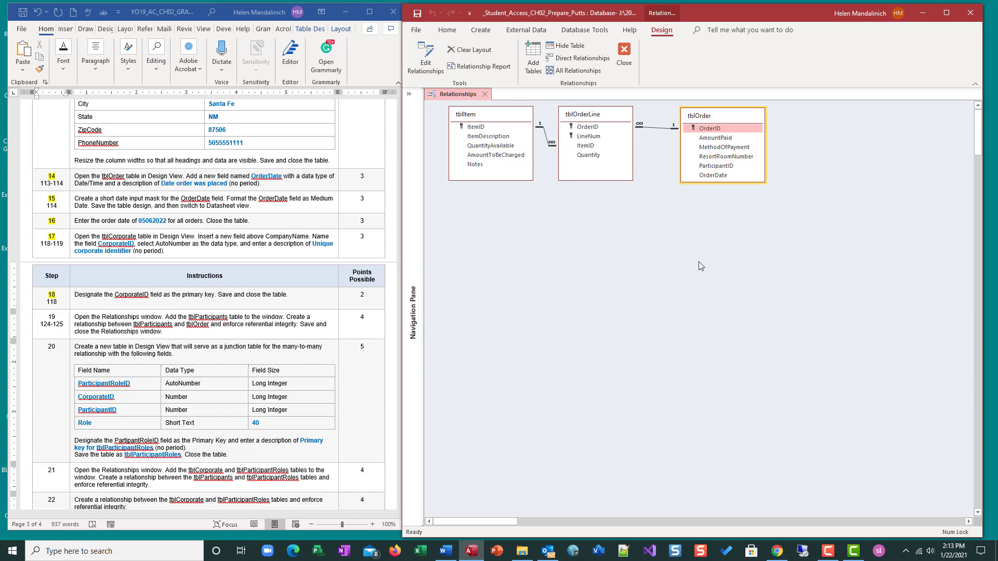
Add the tblParticipants table to the Relationships window and place it beside tblOrder.
click(533, 56)
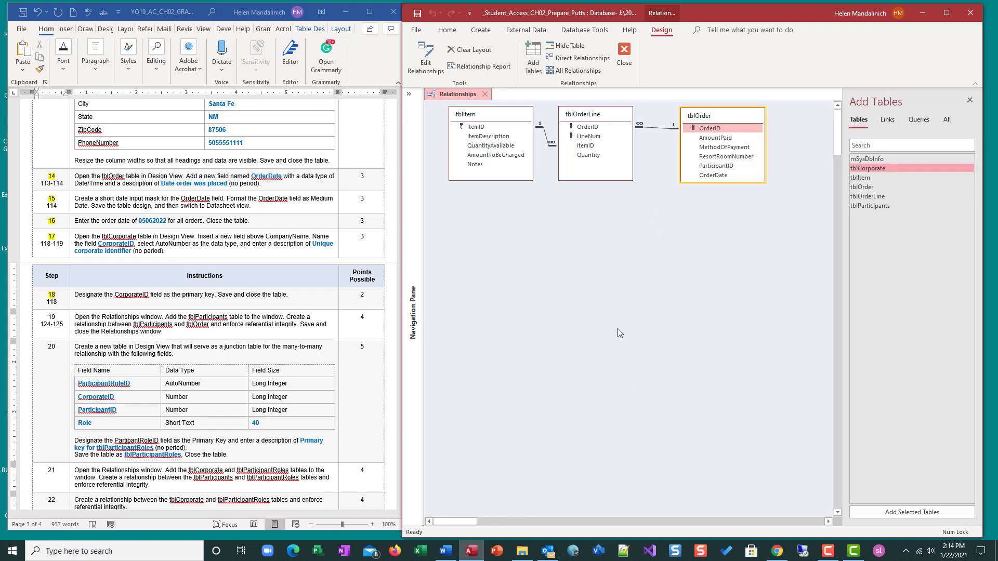
double_click(887, 204)
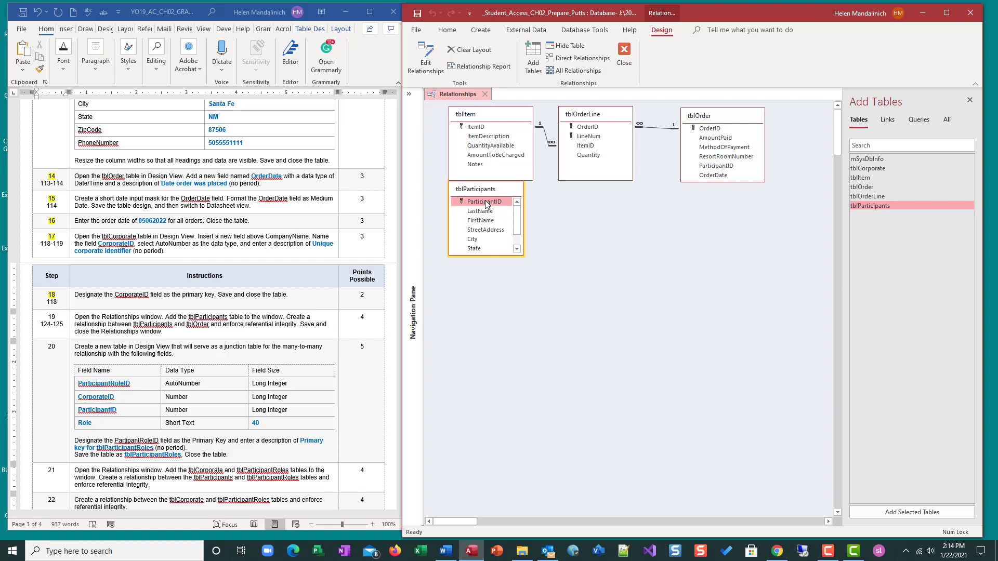
click(969, 100)
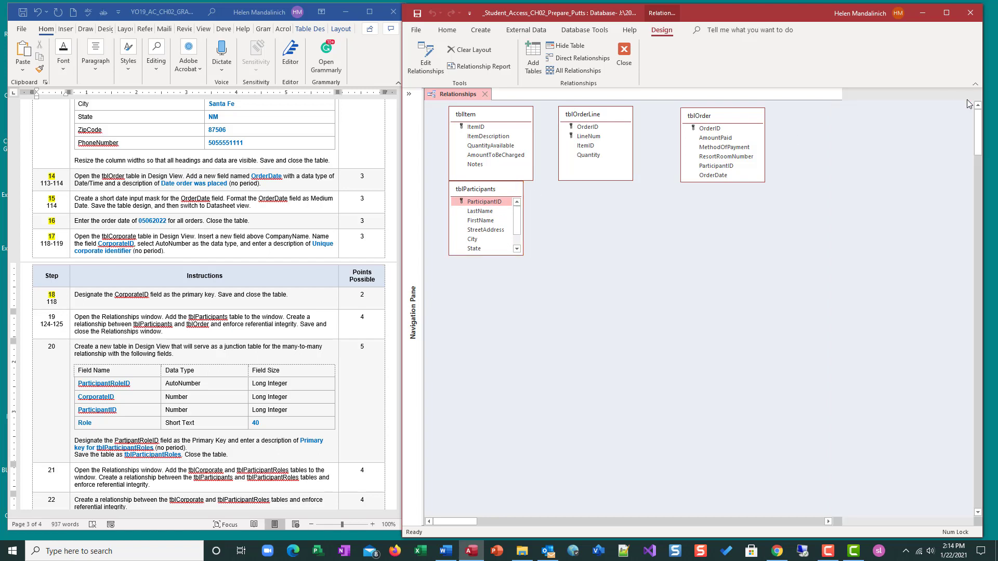
drag(475, 190, 819, 116)
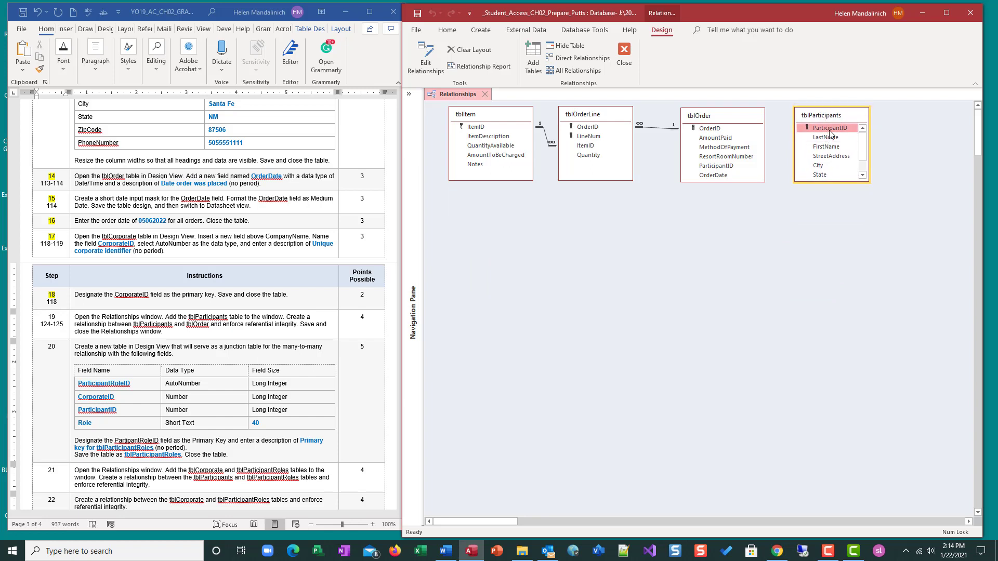
Create a relationship from ParticipantID in tblParticipants to ParticipantID in tblOrder, enforcing referential integrity.
mouse_move(862, 140)
mouse_down()
mouse_move(864, 174)
mouse_move(864, 122)
mouse_up()
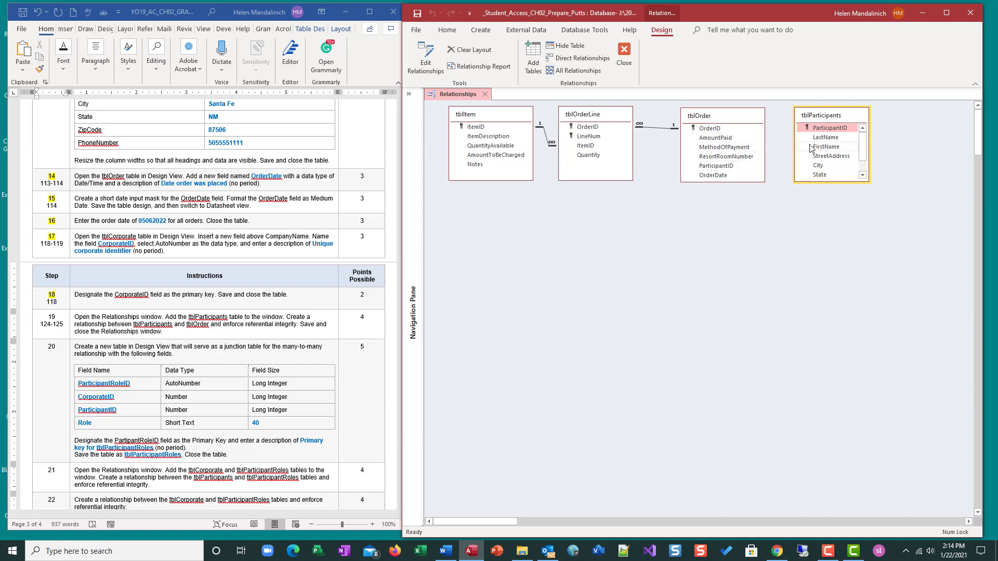
click(821, 130)
click(818, 130)
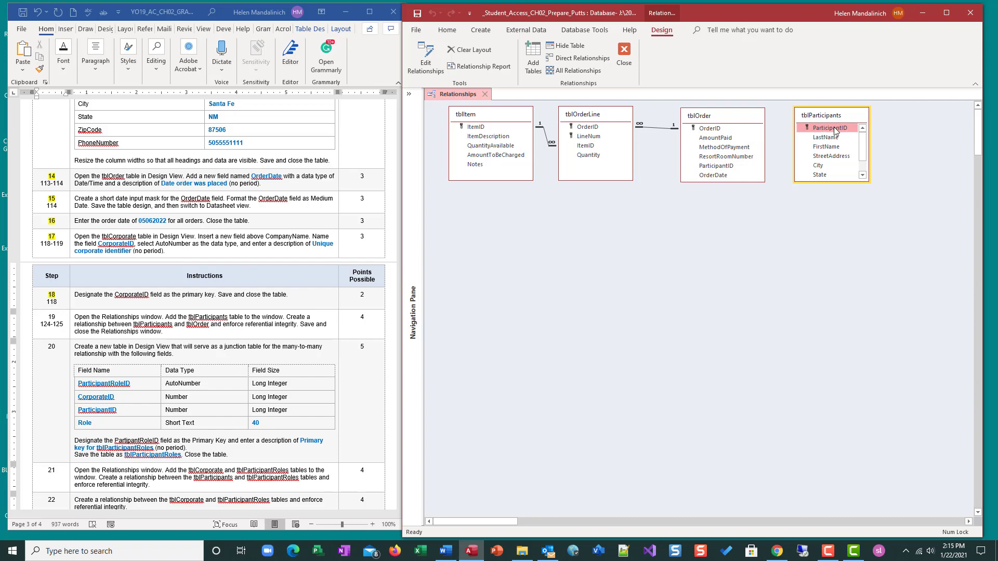
drag(835, 131, 725, 169)
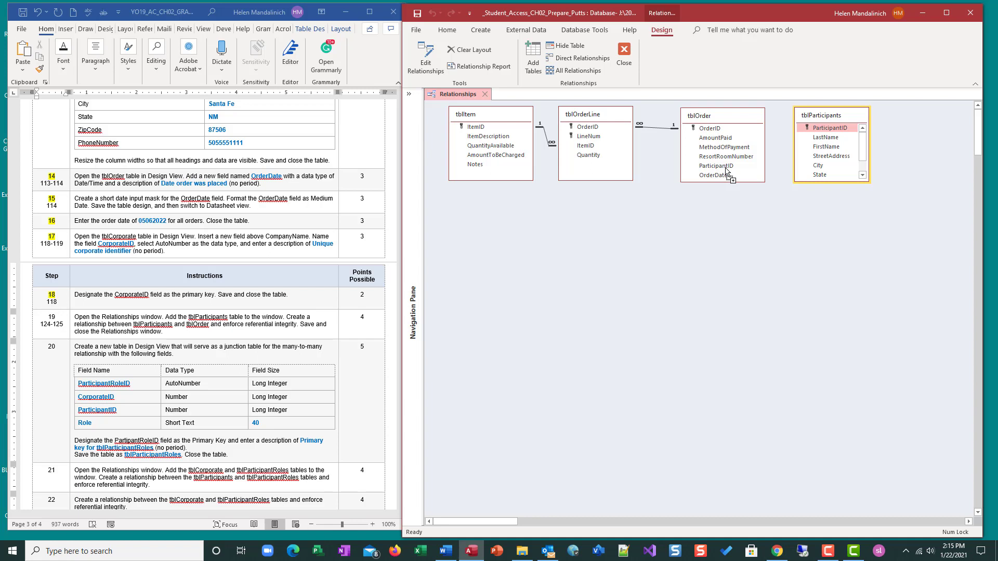
drag(725, 170, 641, 217)
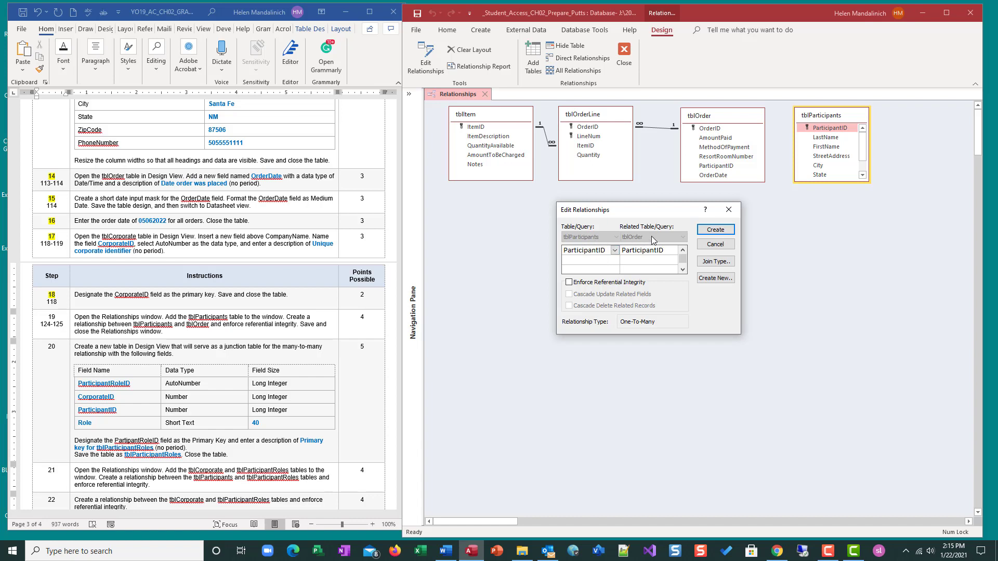
click(569, 282)
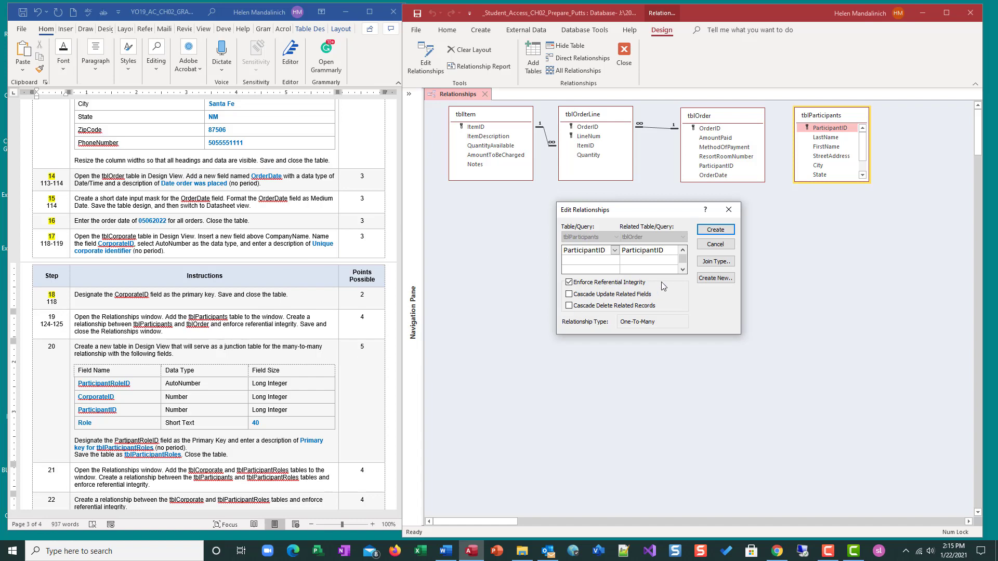
click(715, 230)
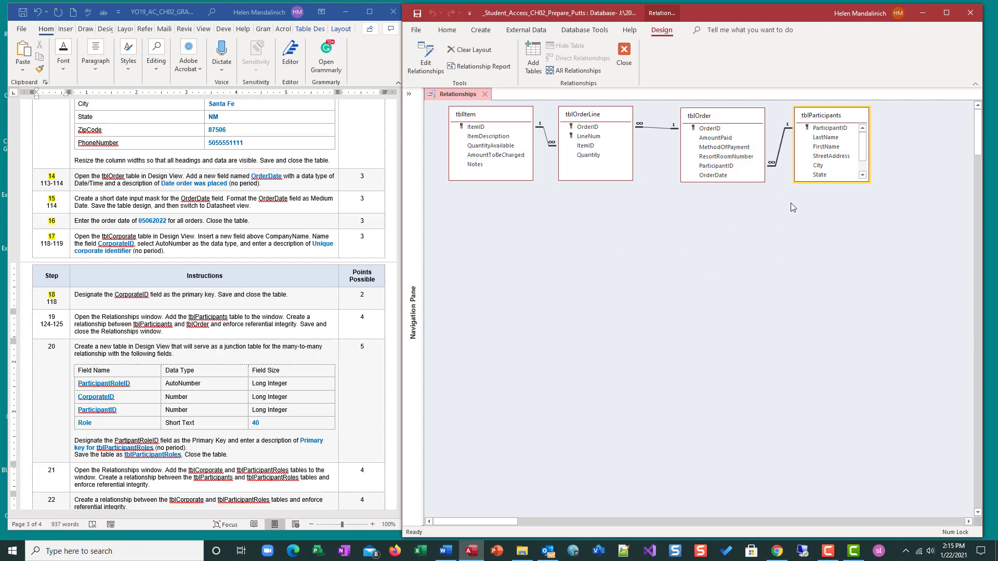
Turn off referential integrity on the relationship between tblParticipants and tblOrder, apply the change, and enforce it again.
double_click(782, 151)
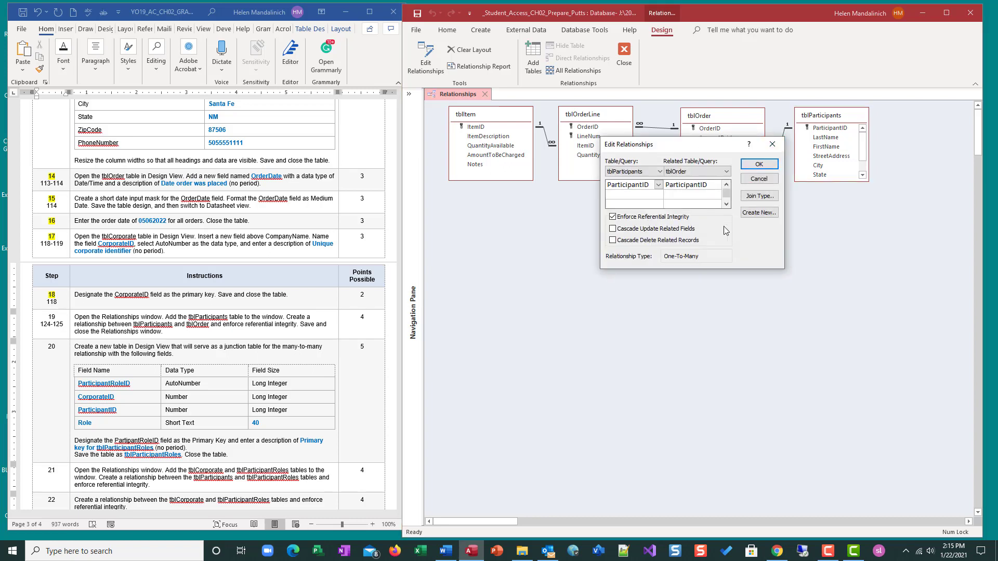
click(613, 218)
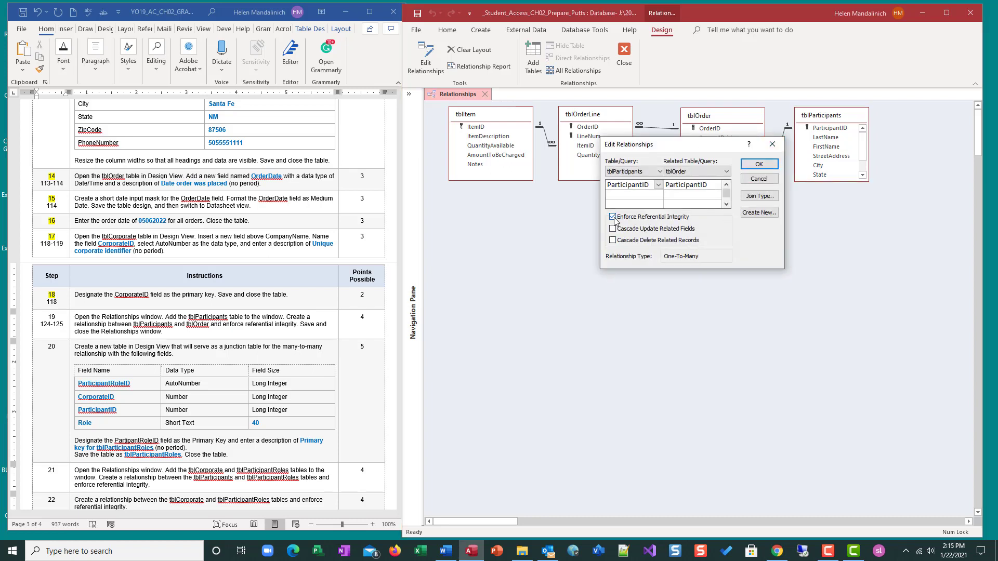
click(758, 164)
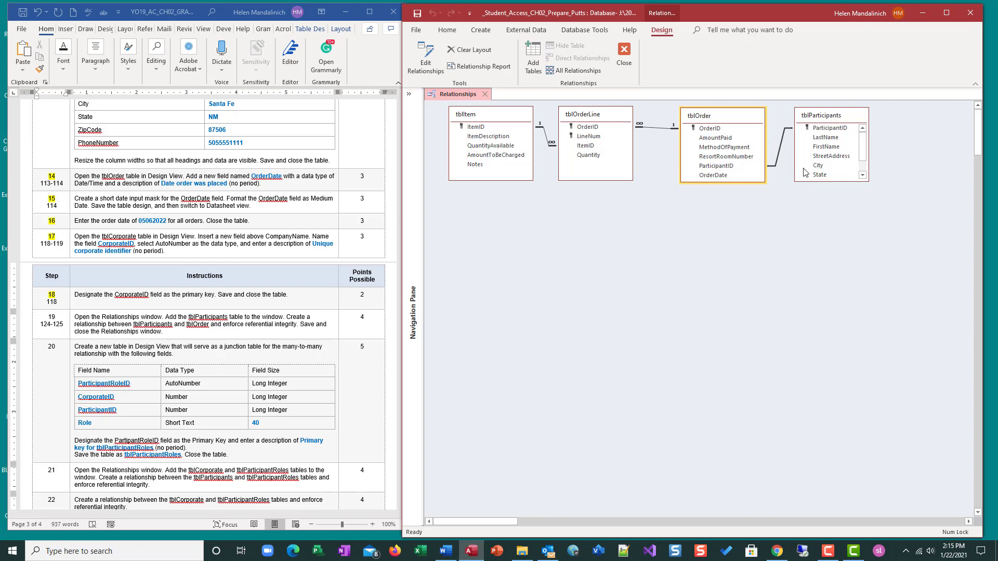
double_click(779, 156)
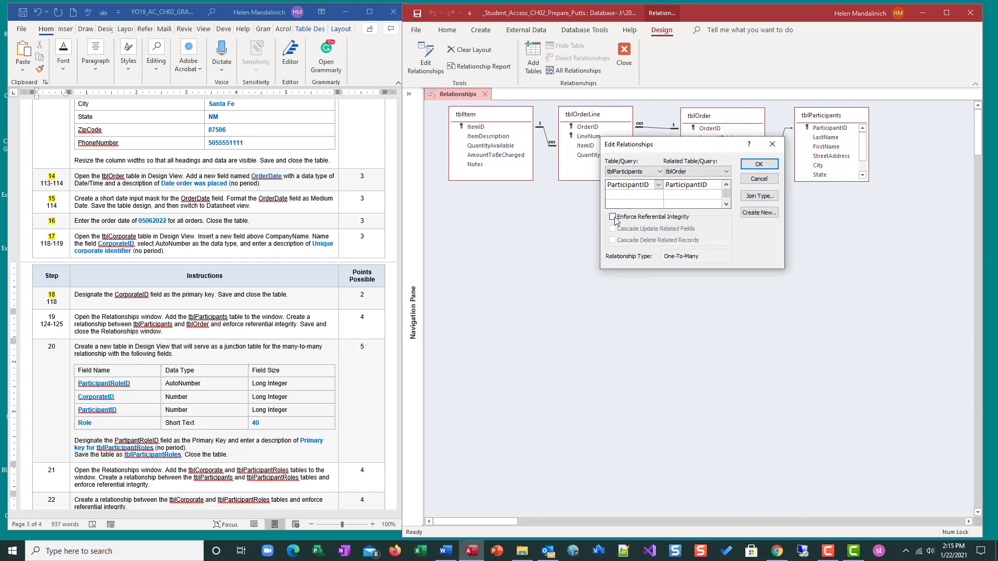
click(613, 217)
click(758, 164)
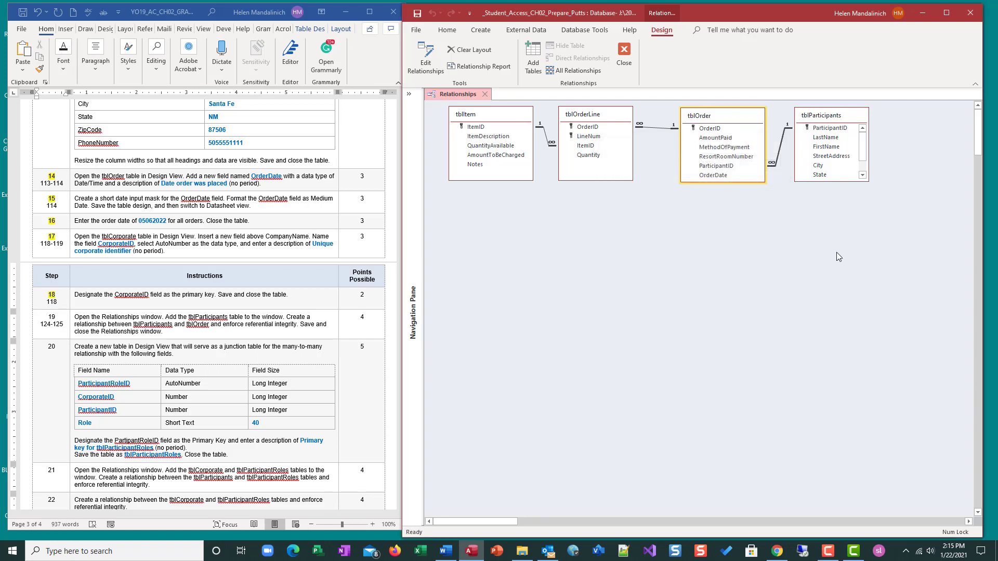
Highlight step number 19 in yellow in the Word instructions.
scroll(145, 376, down, 2)
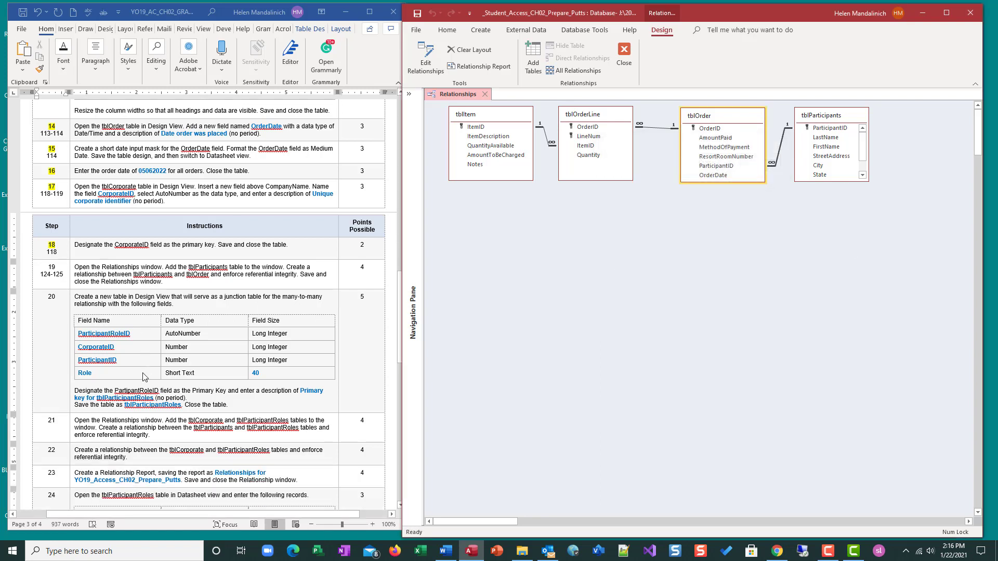
click(65, 271)
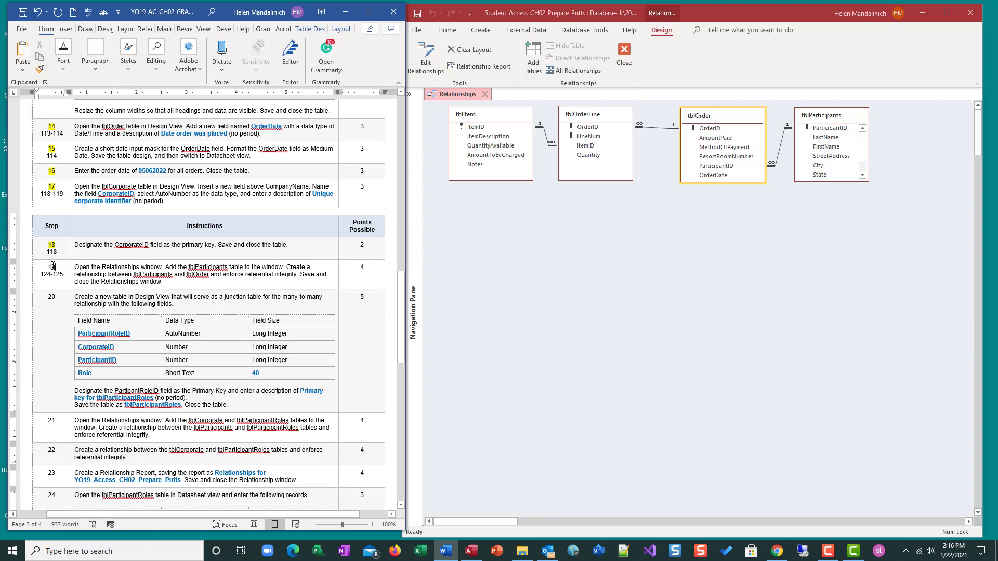
click(42, 265)
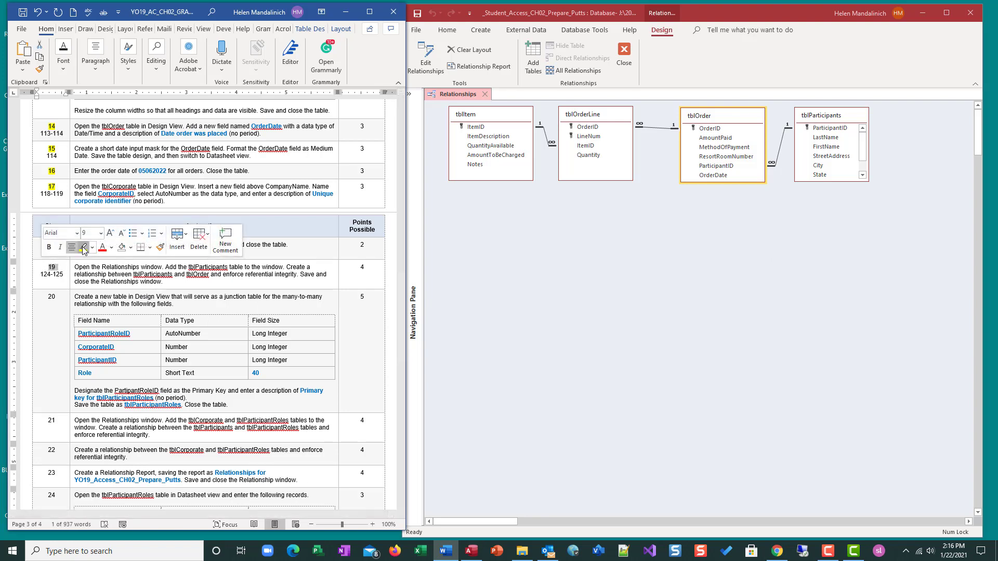
Save and close the Relationships window in Access and expand the Navigation Pane.
click(461, 92)
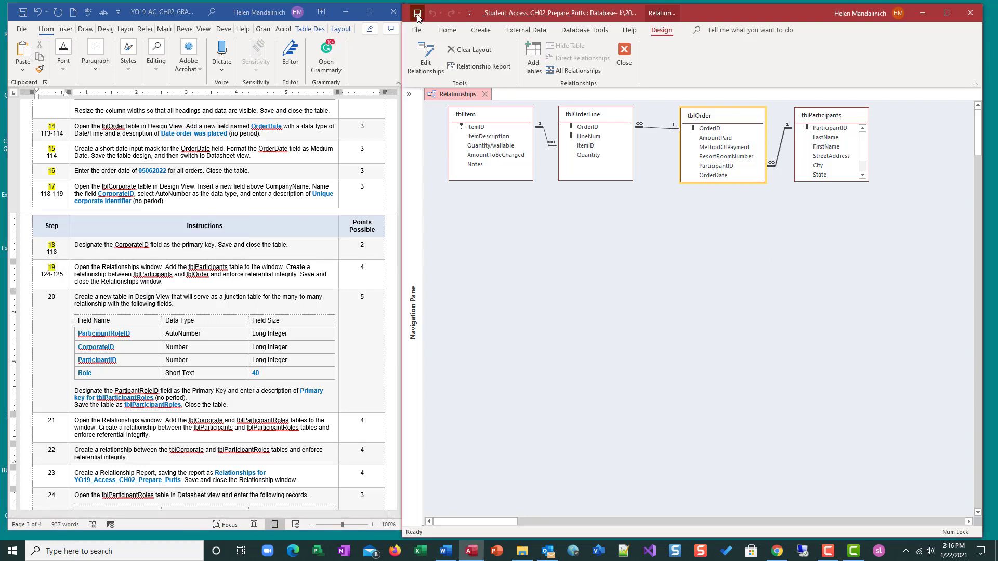
click(624, 52)
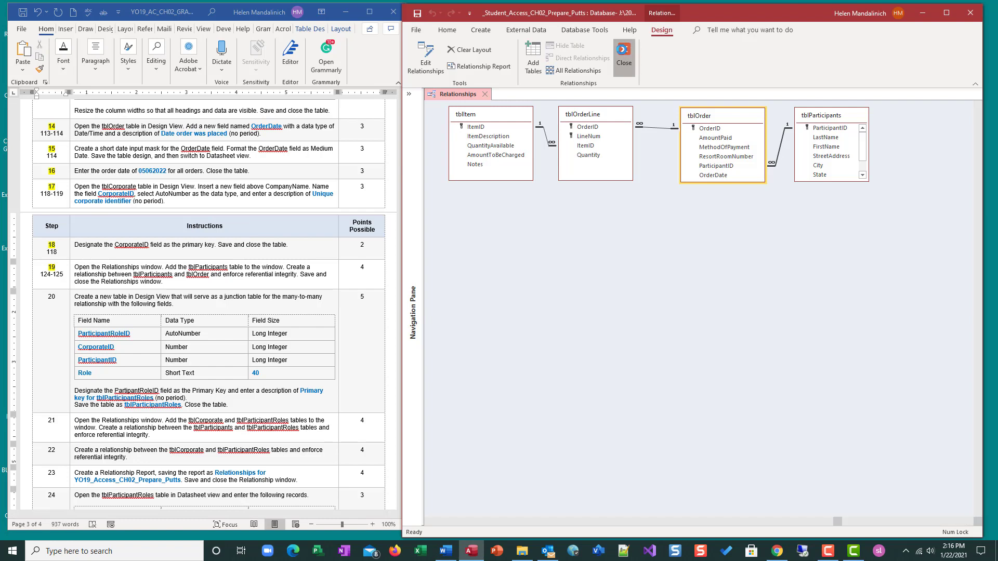
click(410, 95)
Review the assignment instructions from step 20 onward in the Word document.
scroll(64, 325, down, 1)
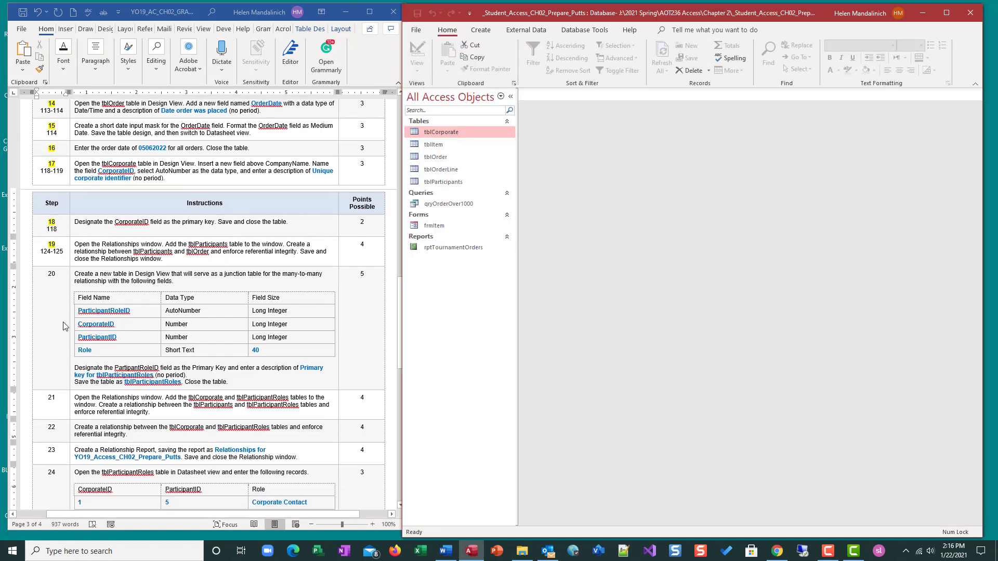
scroll(64, 325, down, 1)
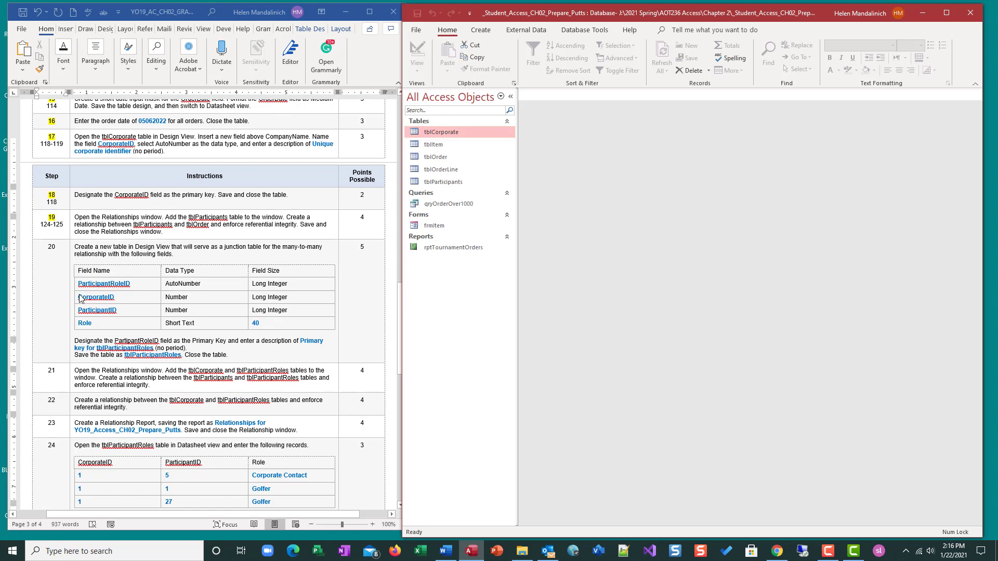
scroll(79, 298, down, 10)
scroll(79, 298, up, 6)
scroll(79, 298, up, 3)
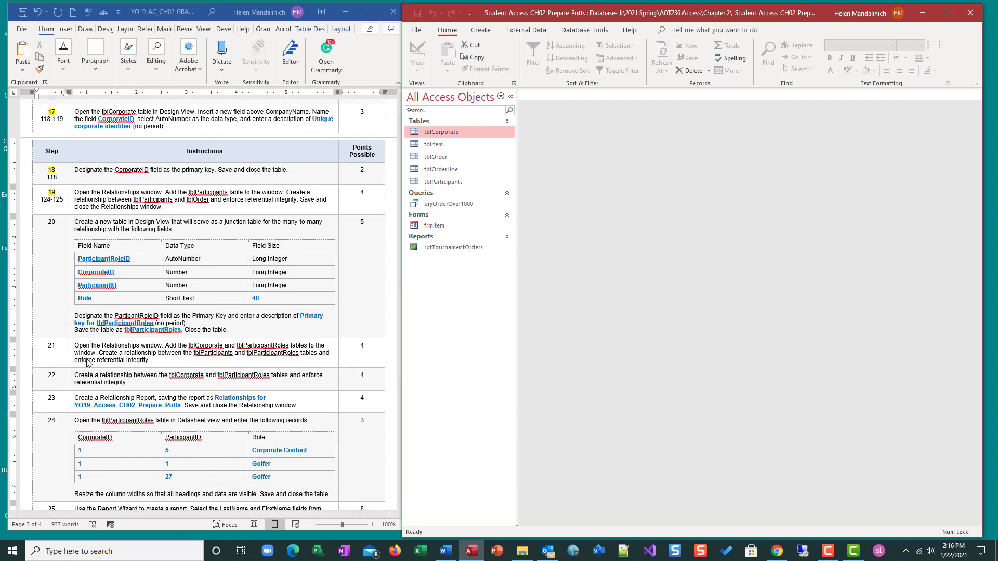
scroll(73, 311, up, 1)
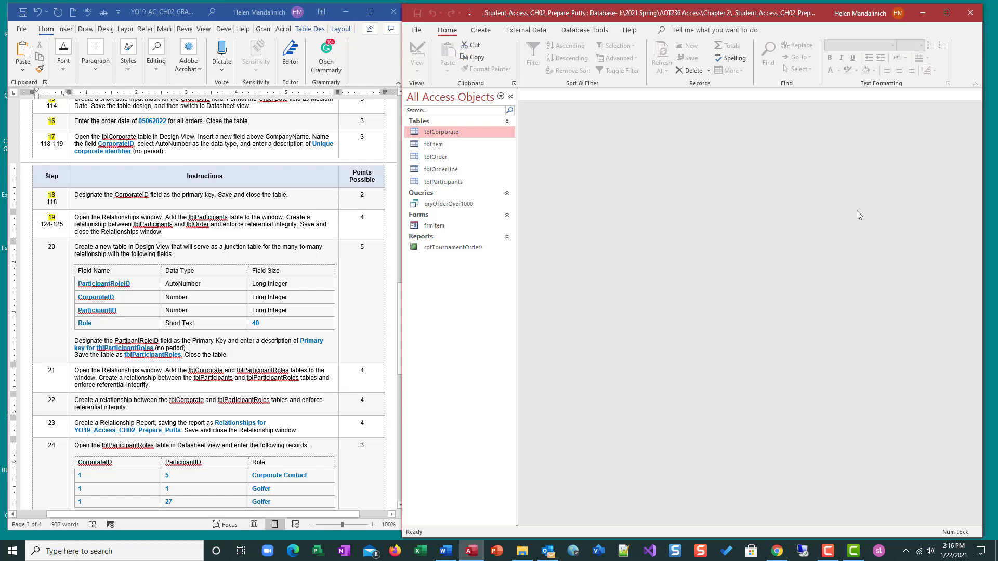